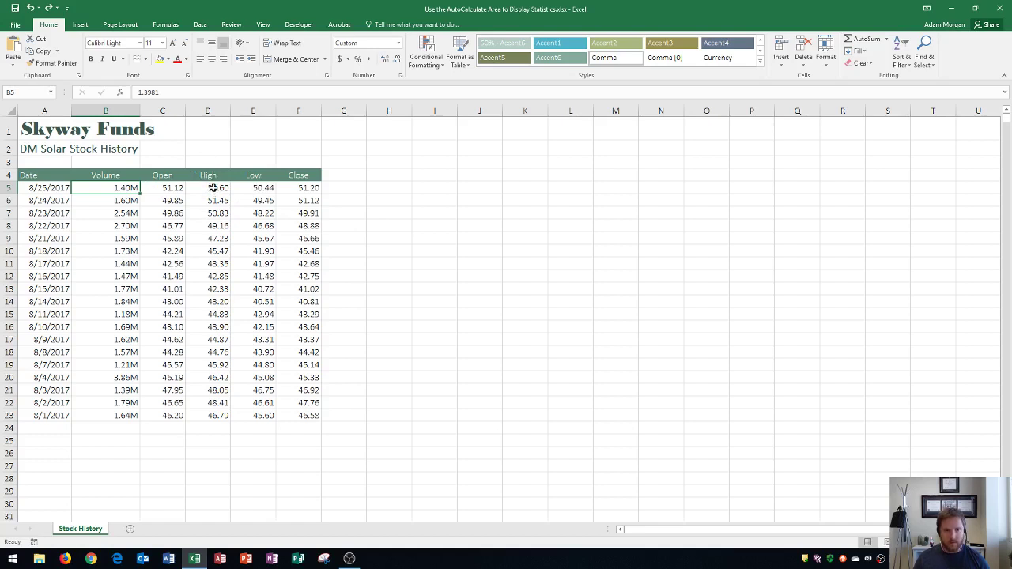
# AutoSum the High prices D5:D23 into cell D24, giving 881.42
pyautogui.moveTo(208, 187); pyautogui.dragTo(215, 412)
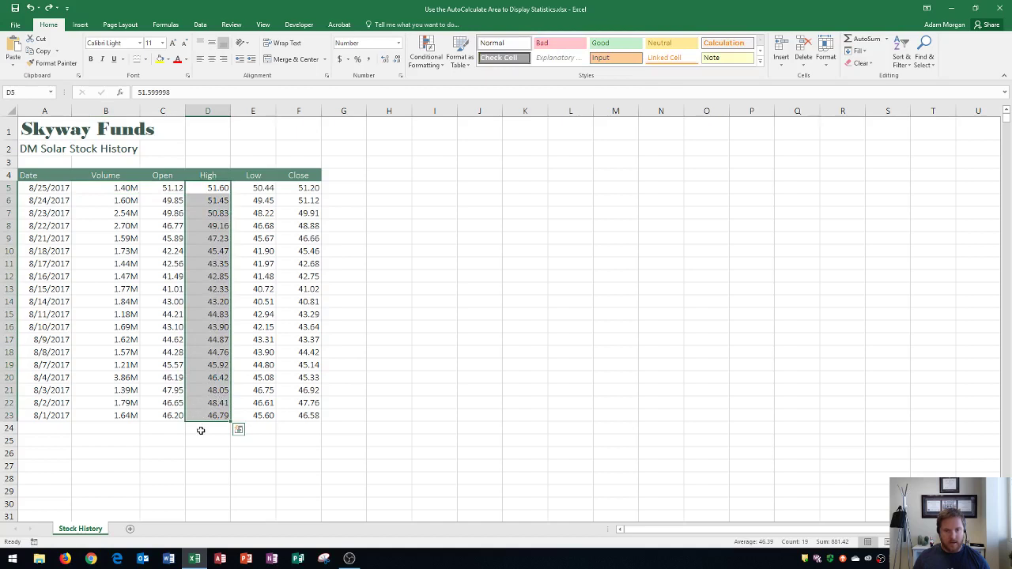
pyautogui.click(201, 431)
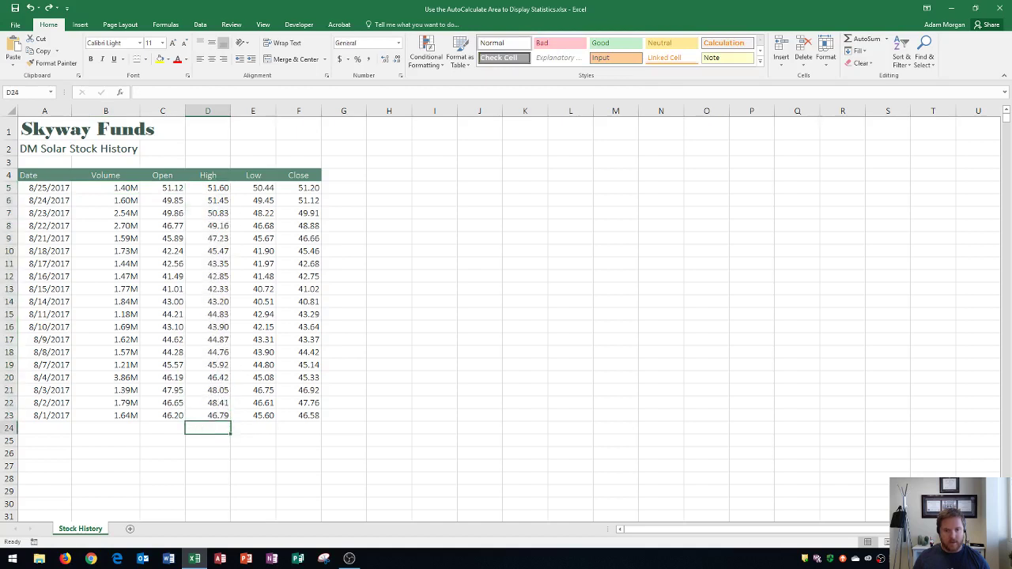
pyautogui.click(846, 39)
pyautogui.press('Return')
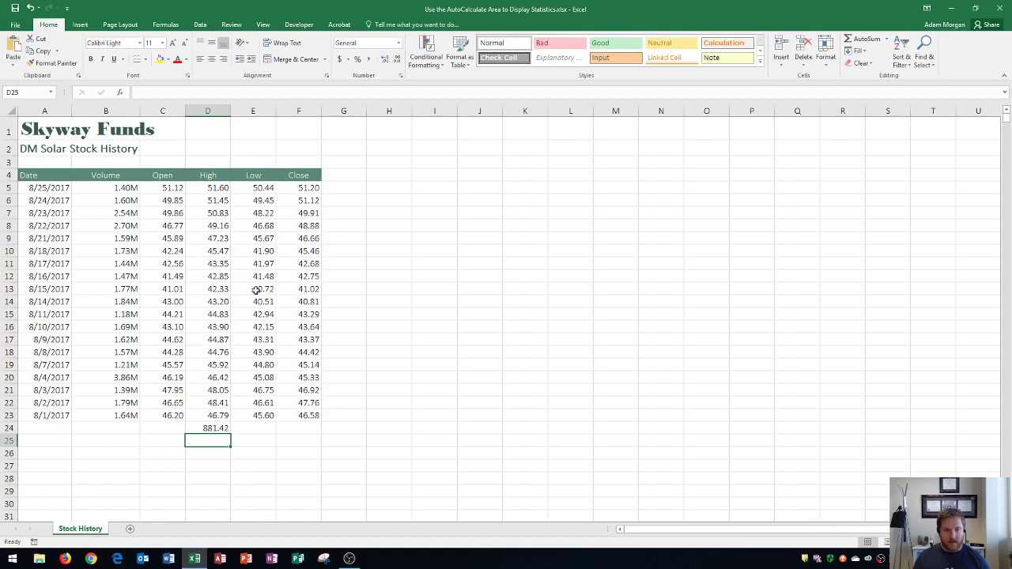
# Overwrite Low cells E10–E13 with 65, 91, 318 and 3218
pyautogui.click(259, 253)
pyautogui.write('65')
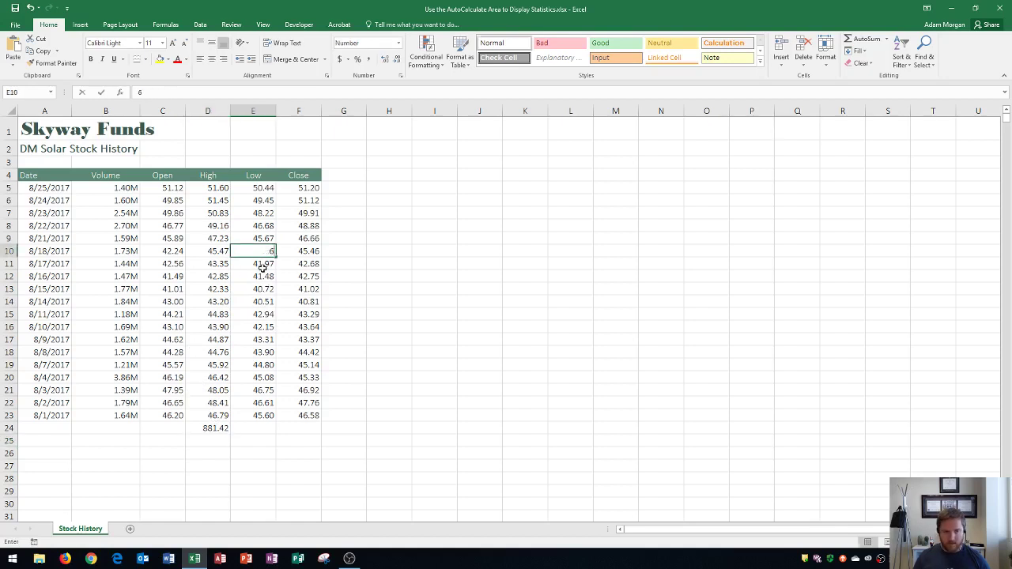
pyautogui.press('Return')
pyautogui.write('91')
pyautogui.press('Return')
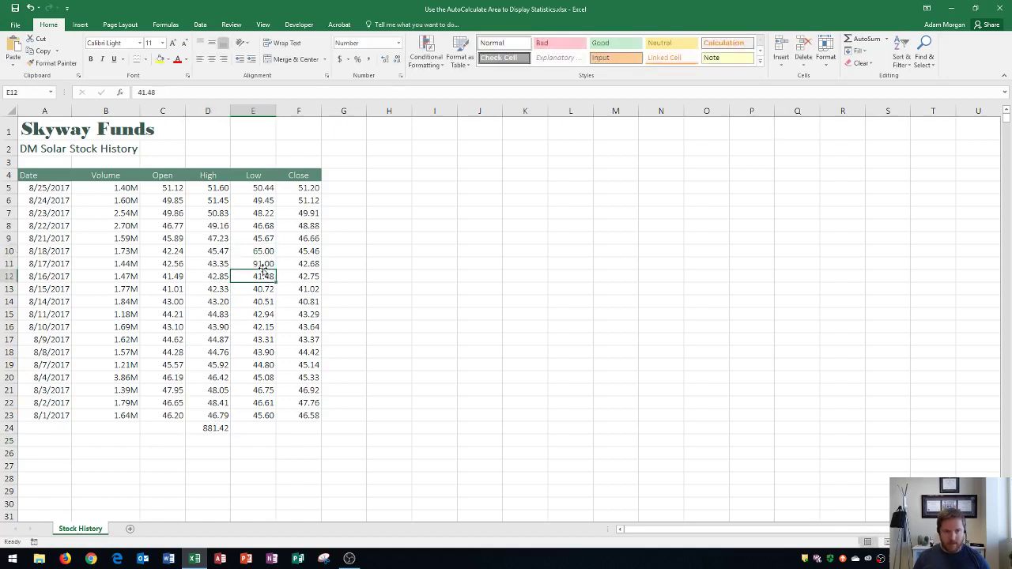
pyautogui.write('318')
pyautogui.press('Return')
pyautogui.write('321')
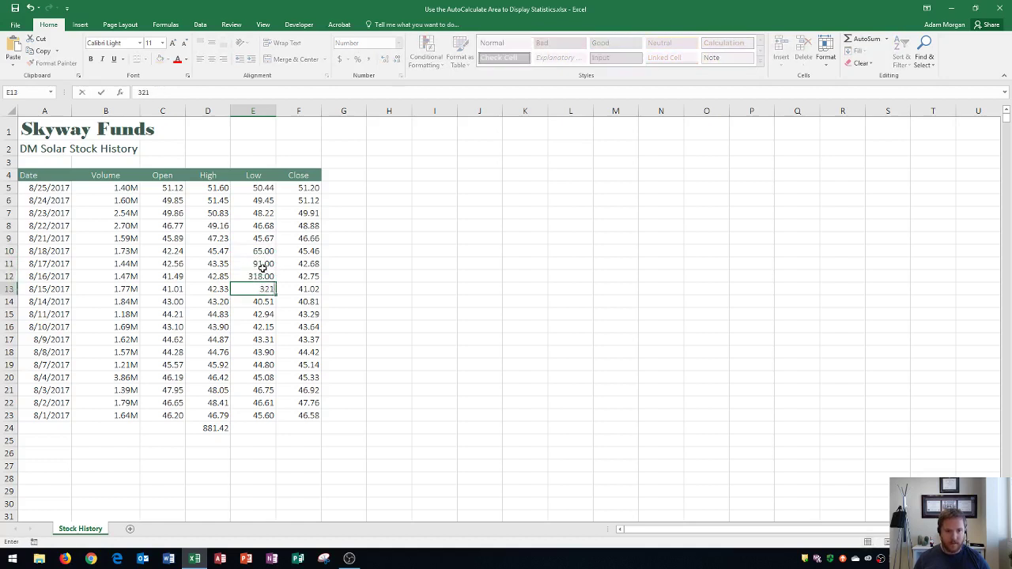
pyautogui.write('8')
pyautogui.press('Return')
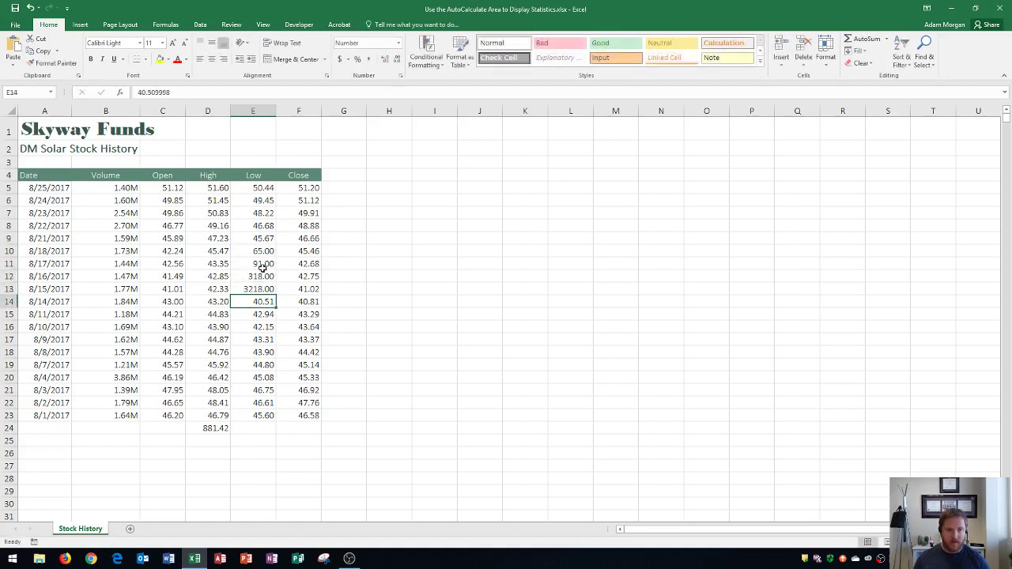
pyautogui.click(255, 186)
# AutoSum the Low prices E5:E23 into cell E24, giving 4374.11
pyautogui.moveTo(255, 186); pyautogui.dragTo(253, 418)
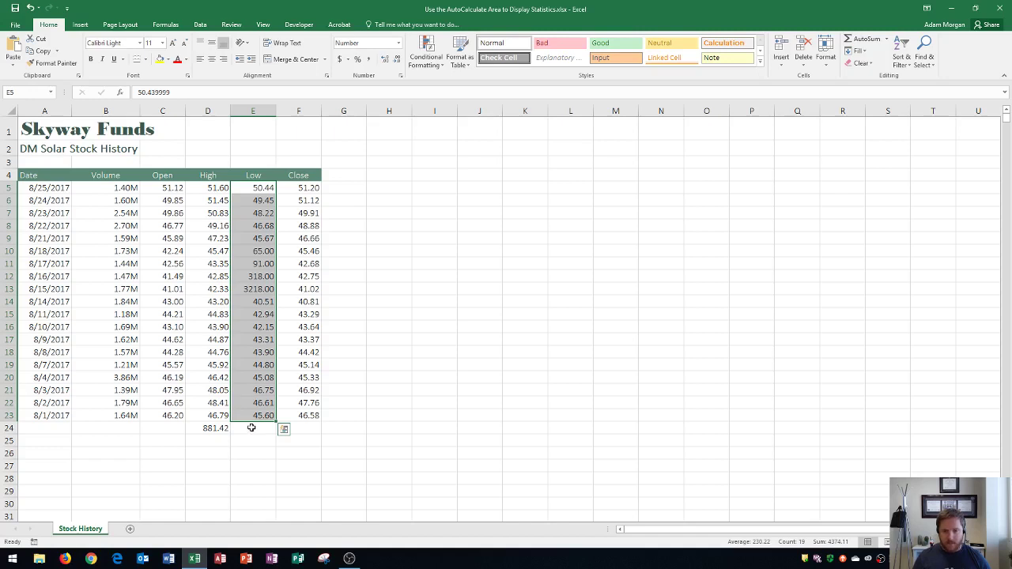
pyautogui.click(251, 428)
pyautogui.click(860, 38)
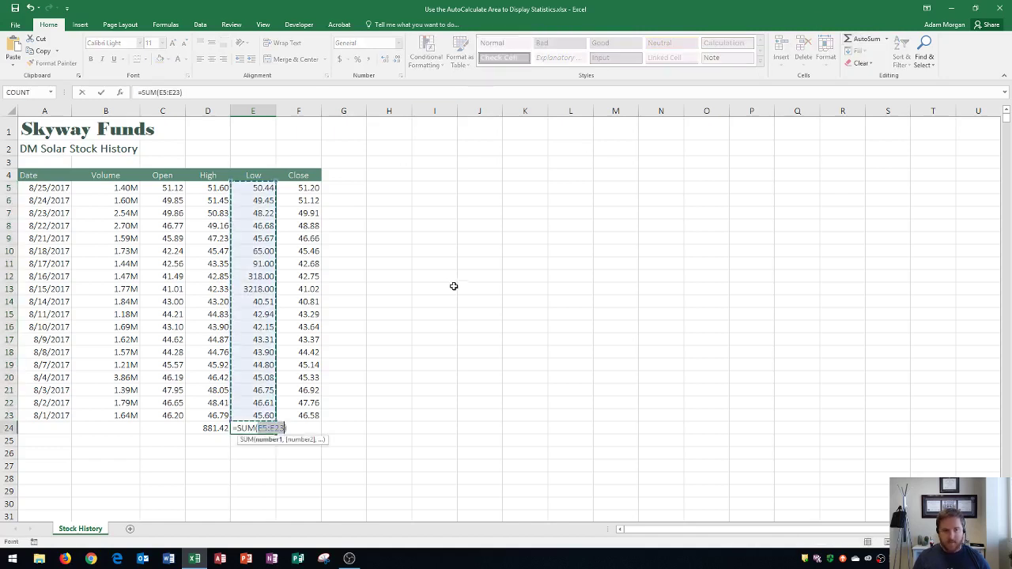
pyautogui.press('Return')
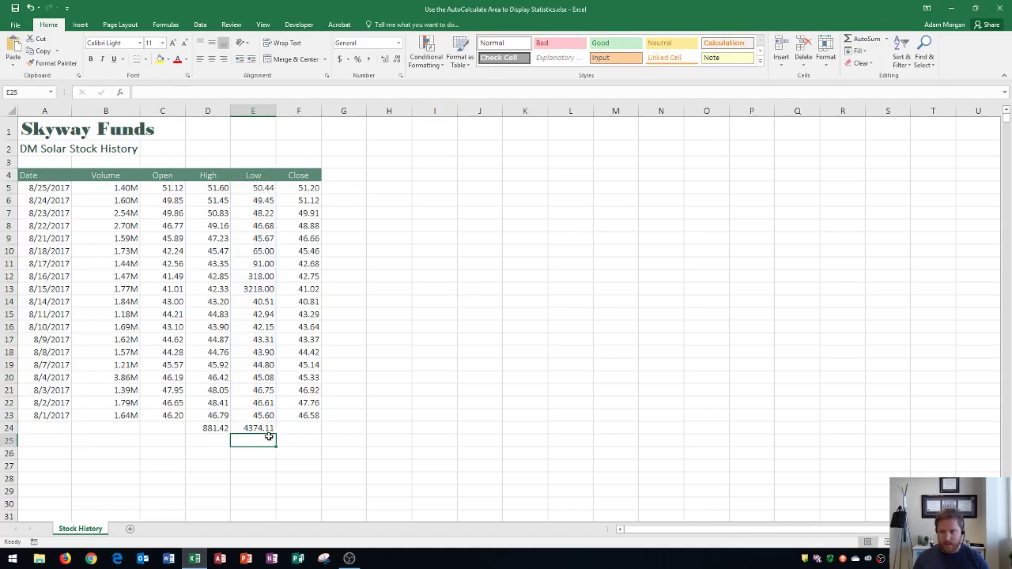
pyautogui.keyDown('ctrl'); pyautogui.scroll(2, 262, 417); pyautogui.keyUp('ctrl')
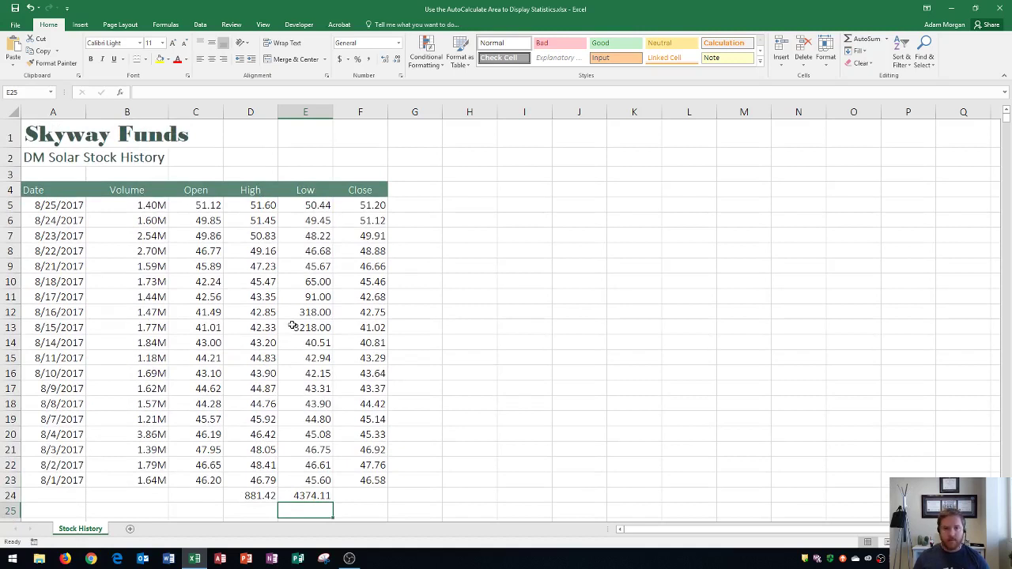
# AutoSum Close prices F5:F23 into F24 (866.94), then reselect them to view status-bar statistics
pyautogui.moveTo(372, 205); pyautogui.dragTo(368, 481)
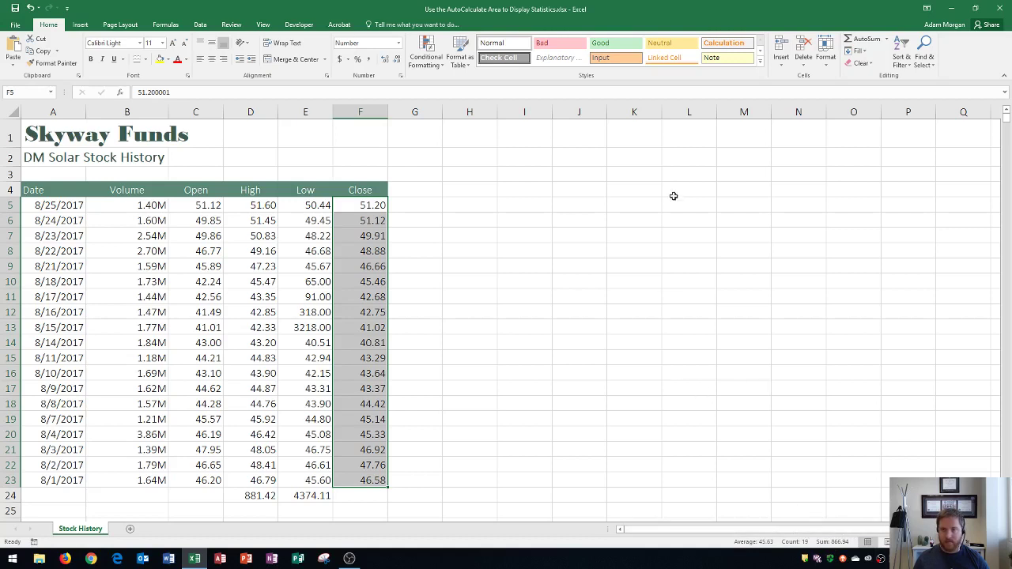
pyautogui.click(852, 38)
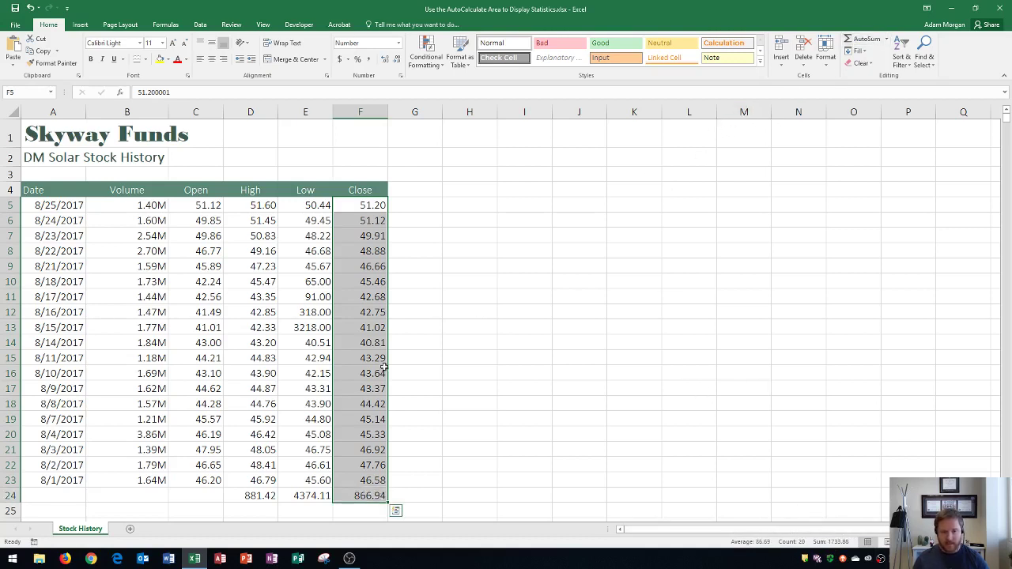
pyautogui.click(377, 285)
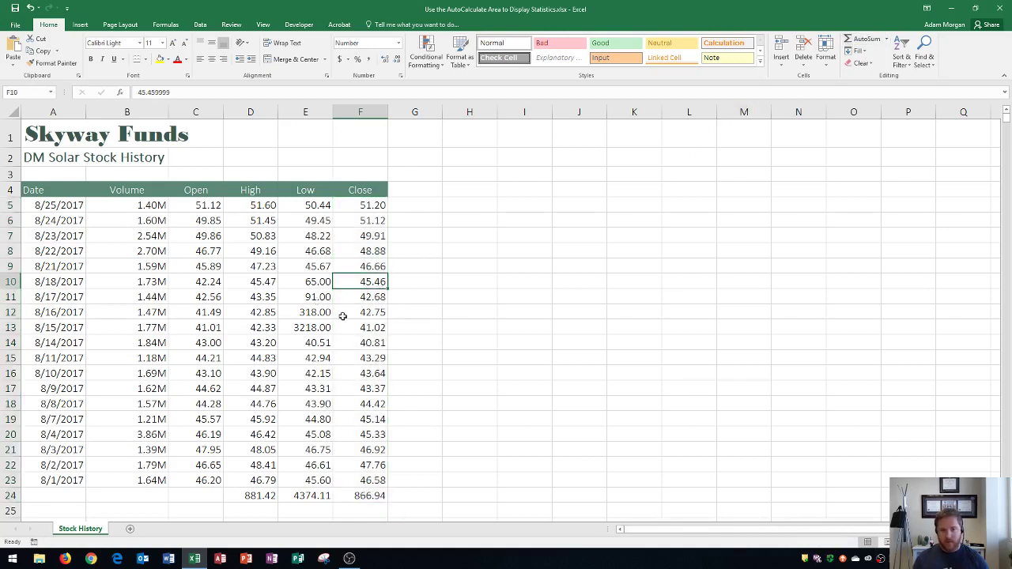
pyautogui.moveTo(370, 211); pyautogui.dragTo(370, 480)
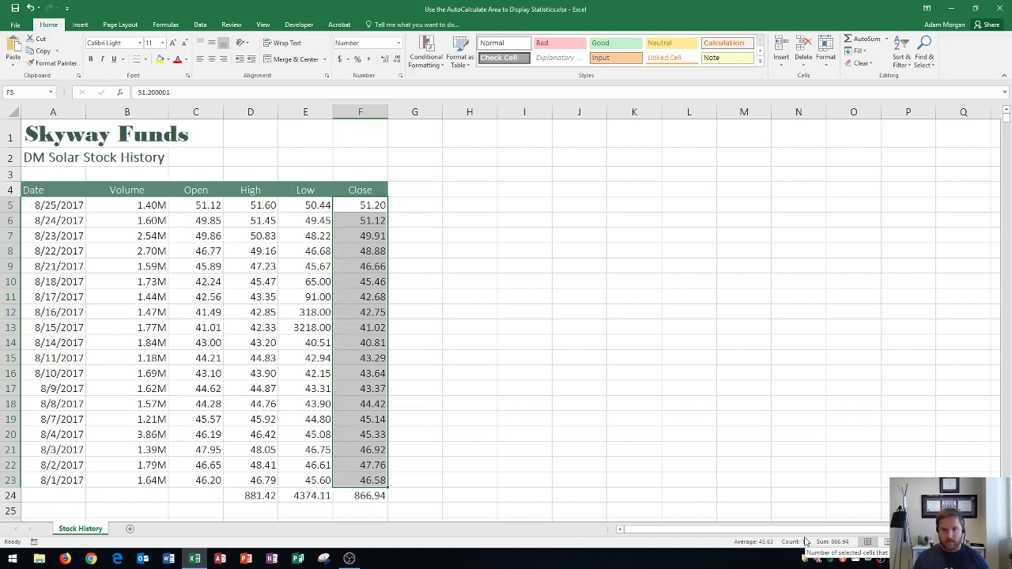
# Enable Minimum and Maximum in the status bar, showing 40.81 and 51.20 for Close
pyautogui.rightClick(703, 546)
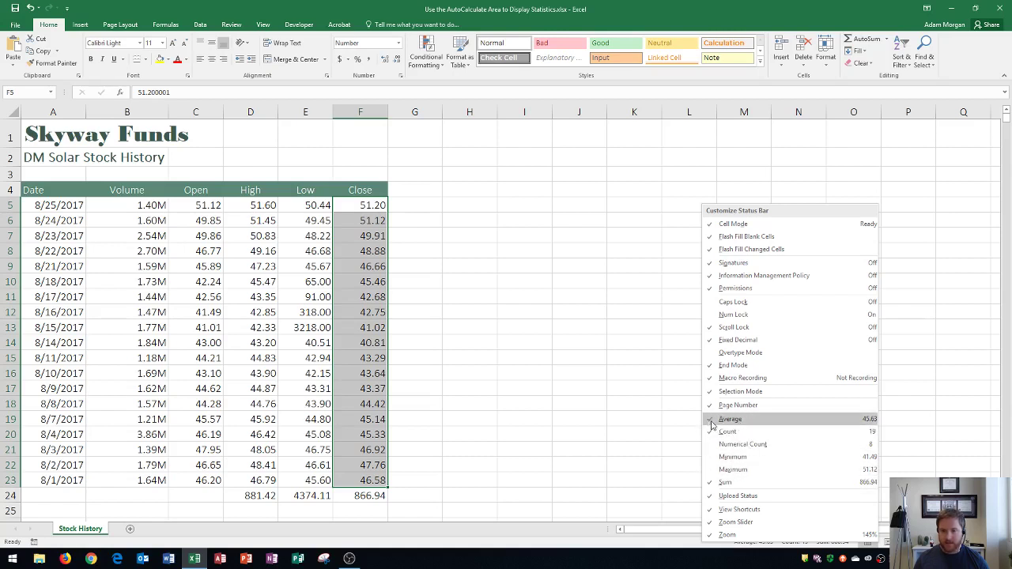
pyautogui.click(731, 461)
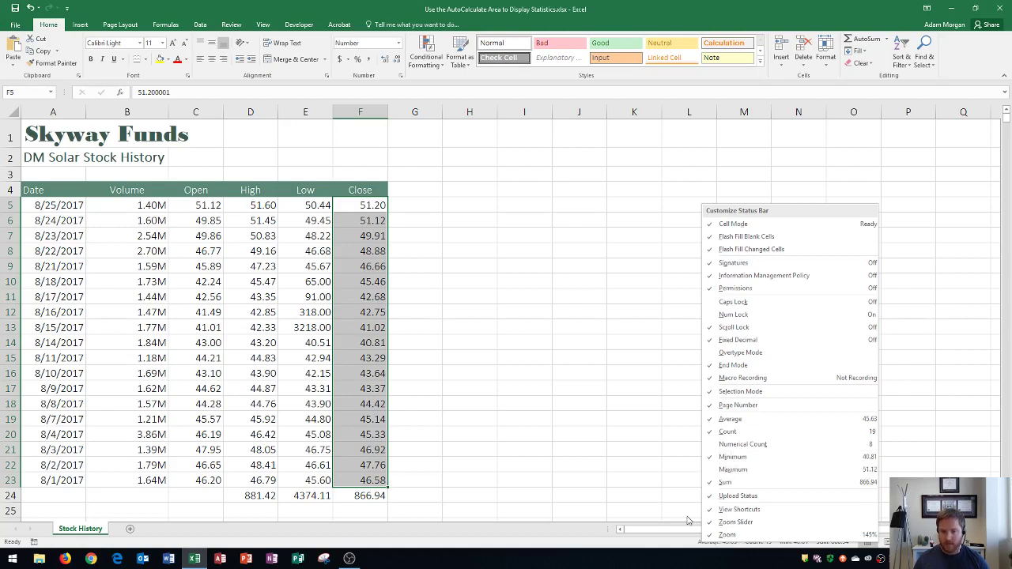
pyautogui.click(726, 470)
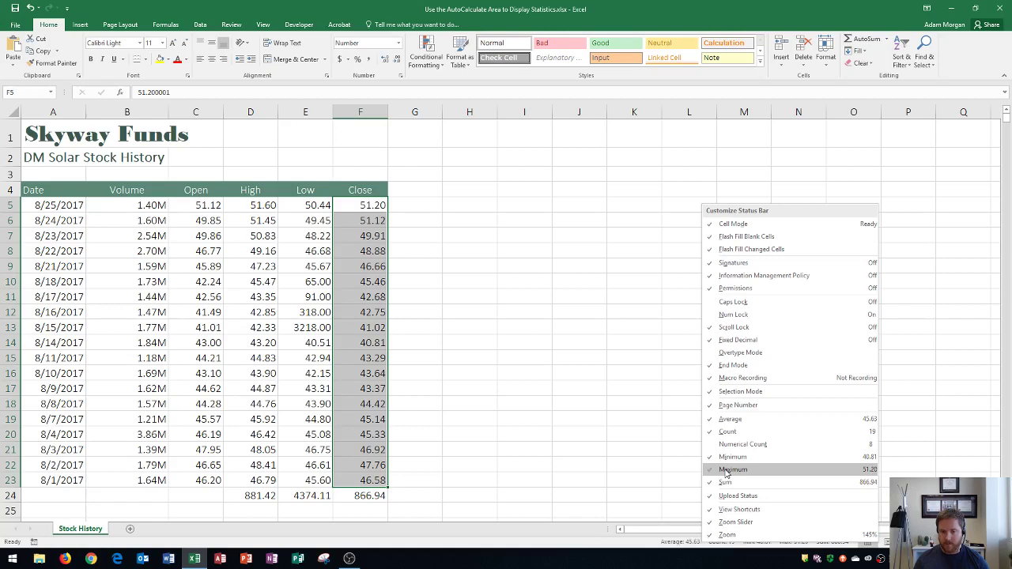
pyautogui.click(611, 411)
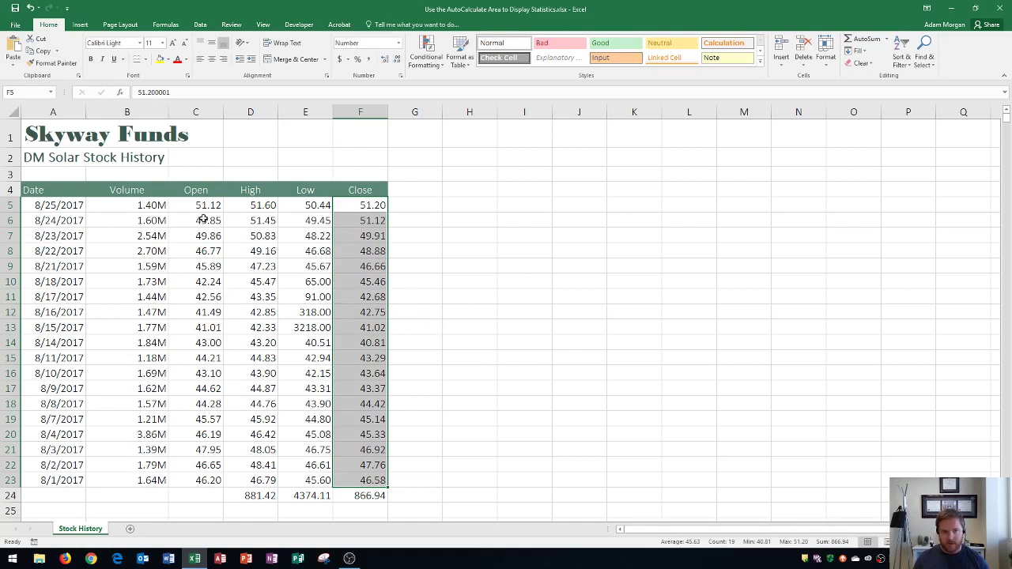
# Select High prices D5:D10 to read average 49.29, minimum 45.47, maximum 51.60, sum 295.74
pyautogui.click(256, 222)
pyautogui.moveTo(252, 205); pyautogui.dragTo(259, 283)
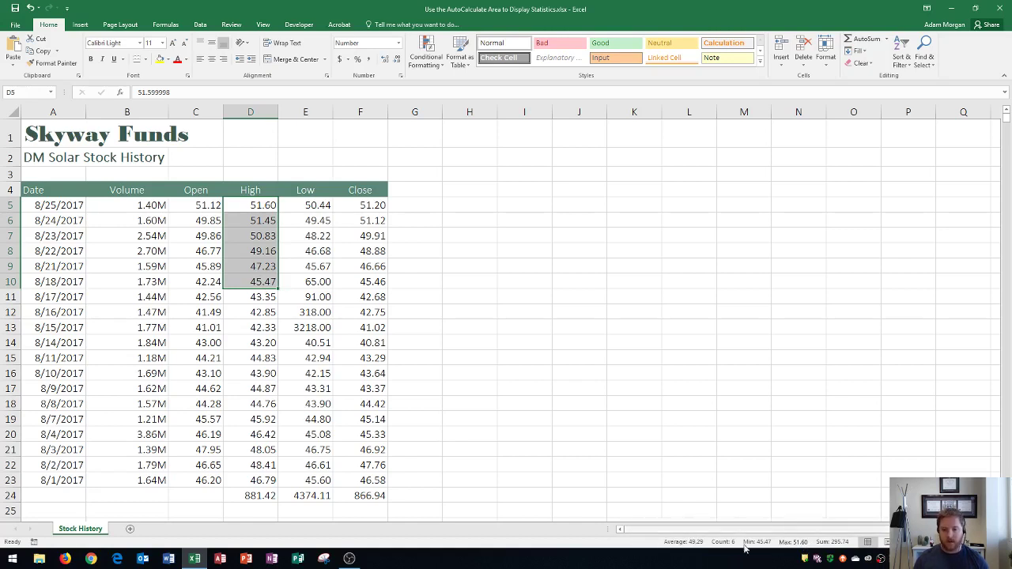
# Turn off Maximum and Minimum in the status bar statistics
pyautogui.rightClick(650, 546)
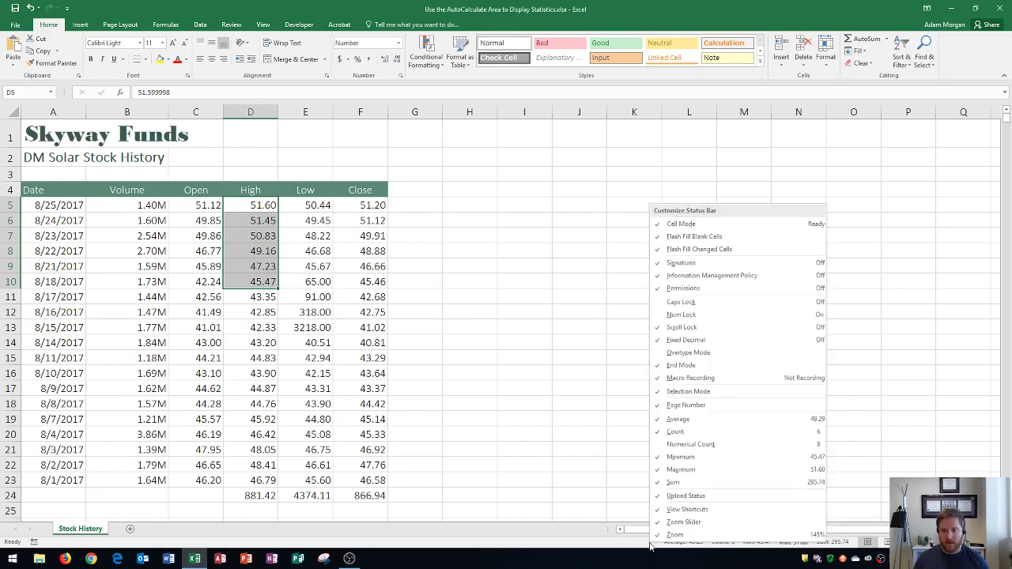
pyautogui.click(683, 457)
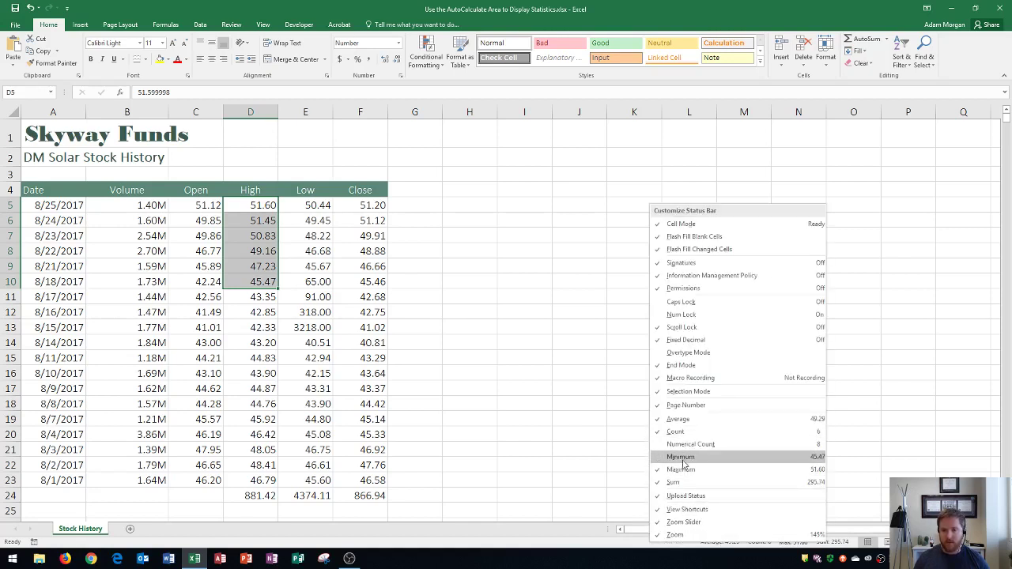
pyautogui.click(684, 469)
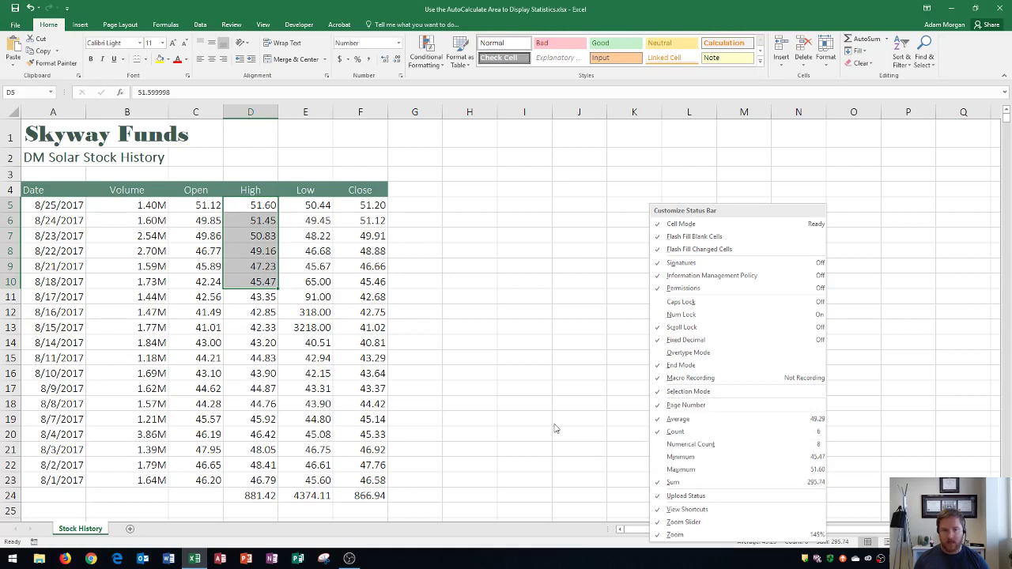
pyautogui.click(587, 503)
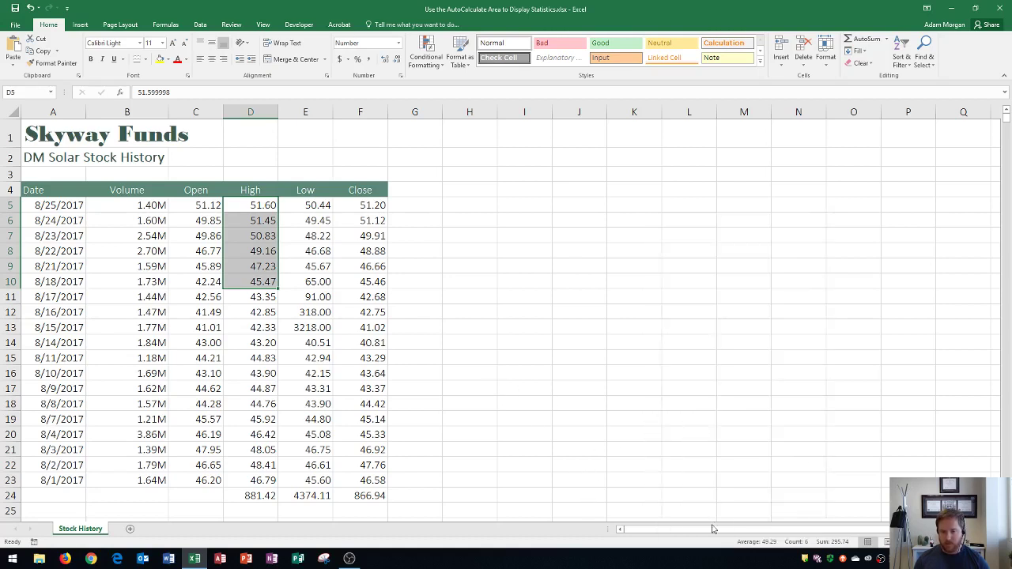